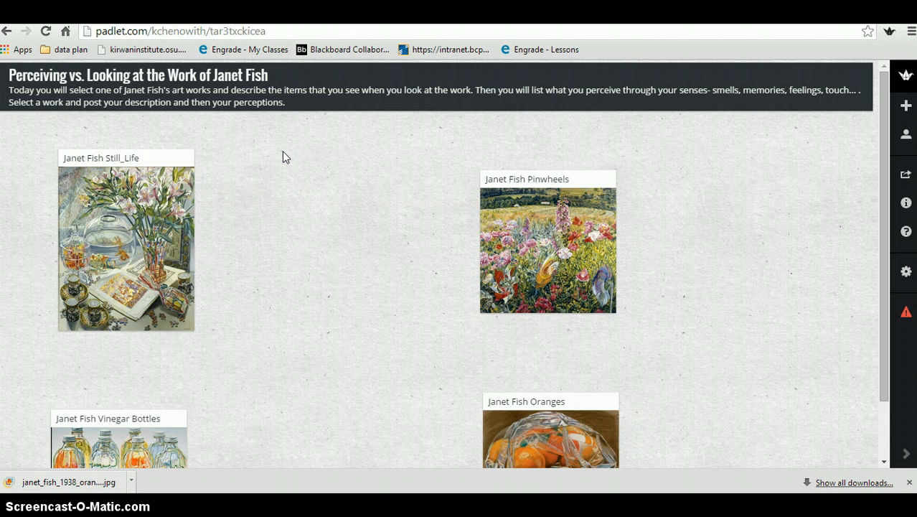
- View the four Janet Fish artworks enlarged one after another, starting with Still_Life, and return to the wall
click(316, 216)
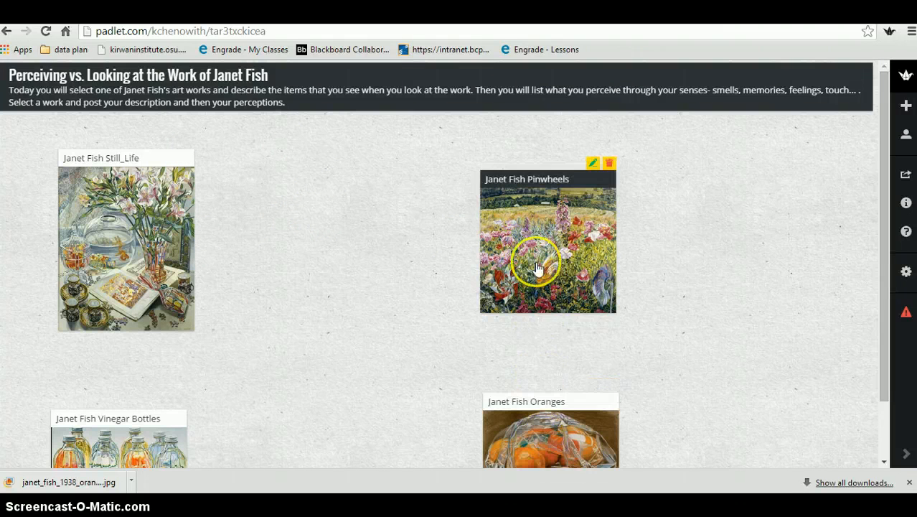
click(143, 245)
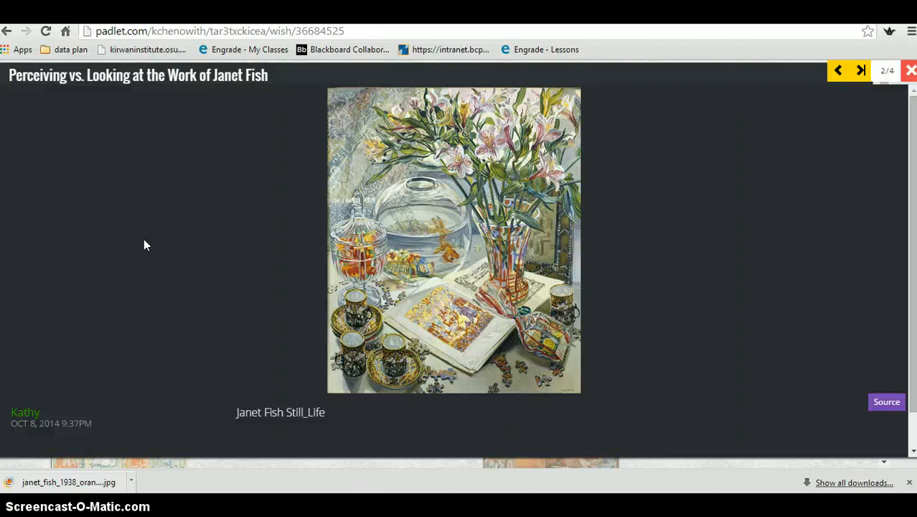
click(859, 74)
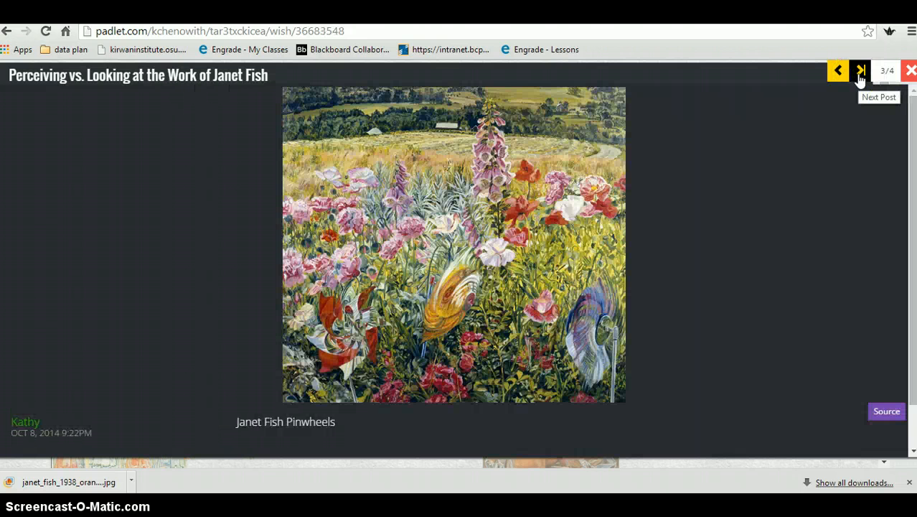
click(860, 74)
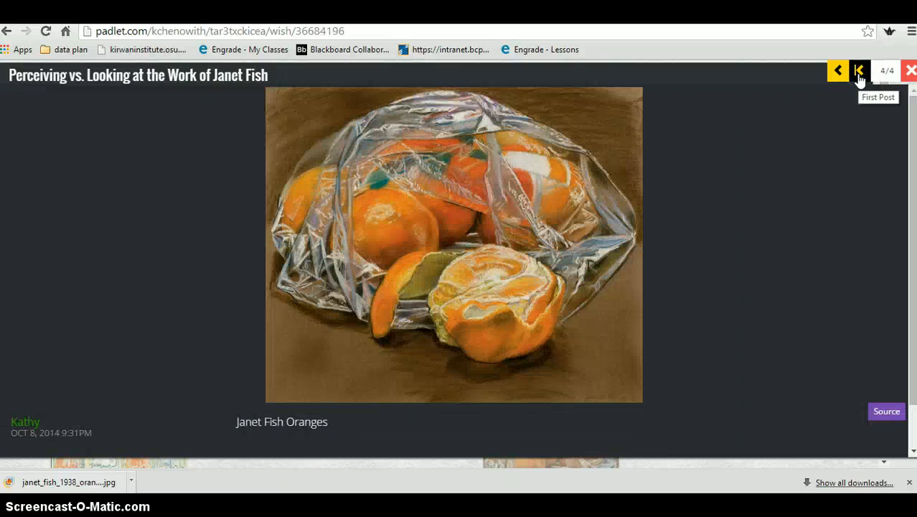
click(860, 74)
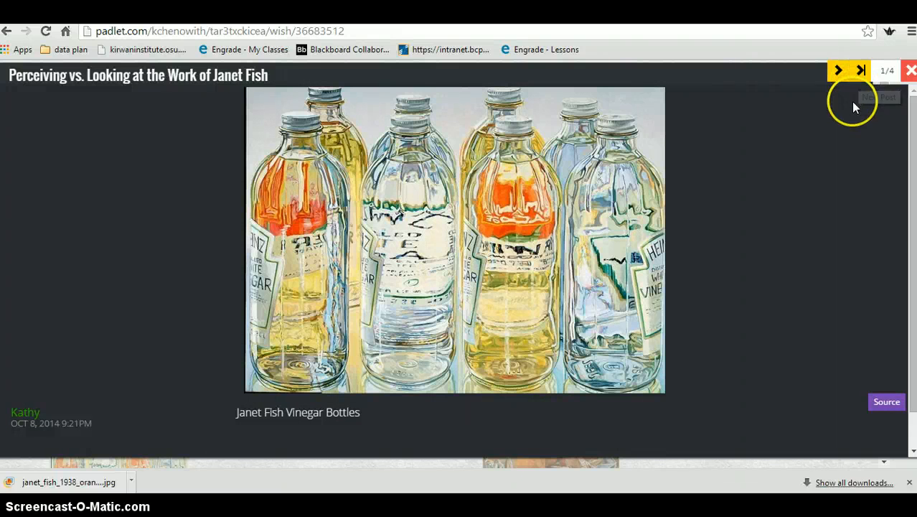
click(910, 72)
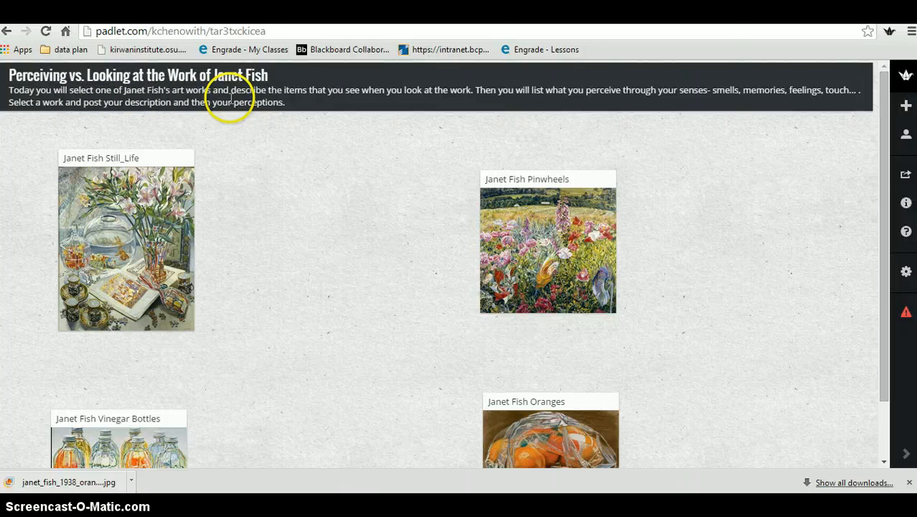
- Create a new post on the empty area beside the Still_Life artwork and enter the poster's name as its title
double_click(246, 191)
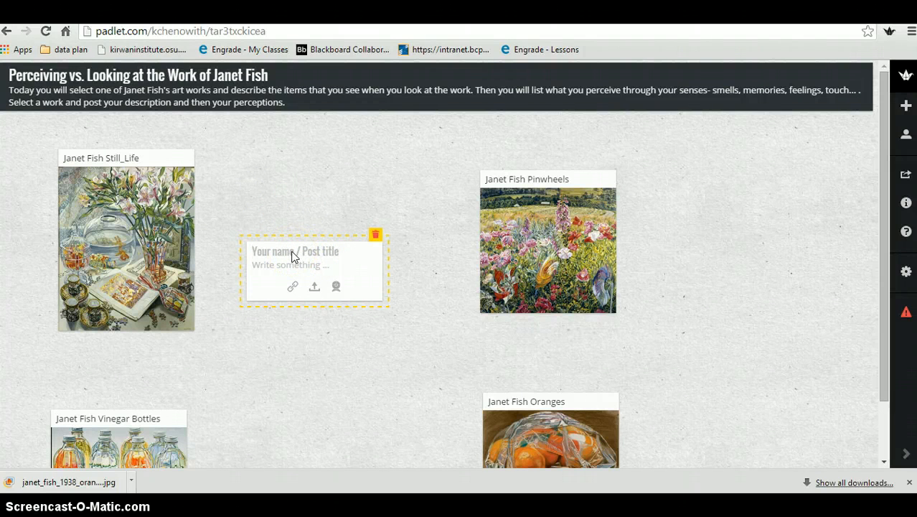
text(M)
key(BackSpace)
text(Mrs. C)
- Write "I see a gold fish bowl, tea cups,......" as the first line of the post's description
click(287, 270)
click(286, 265)
text(I se)
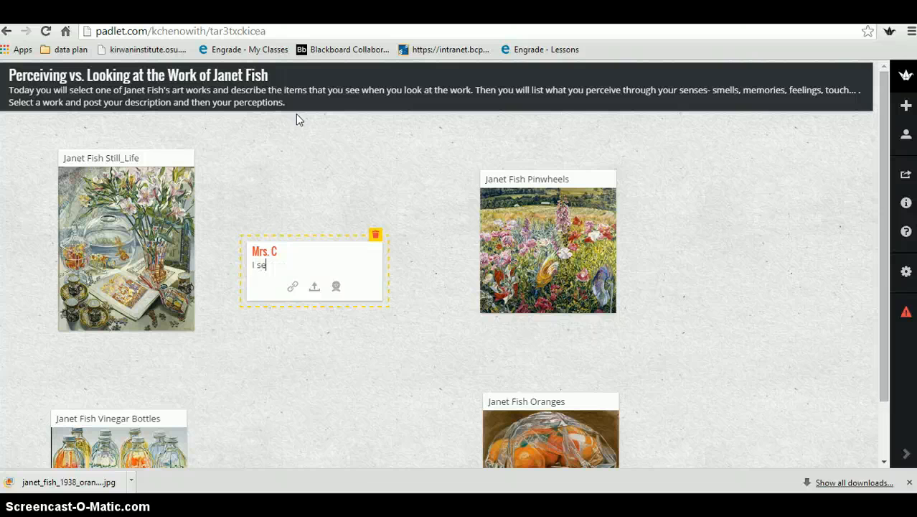
text(e a gold fish bowl, tea cups)
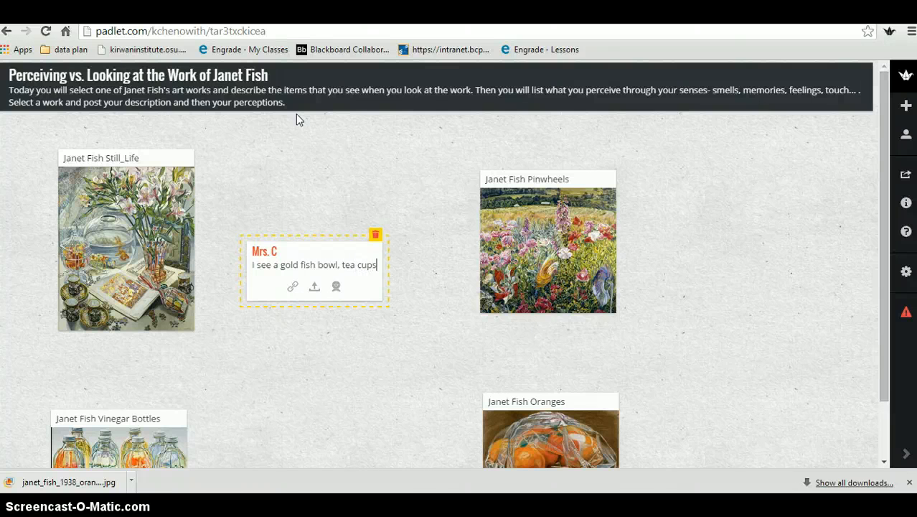
text(,.....)
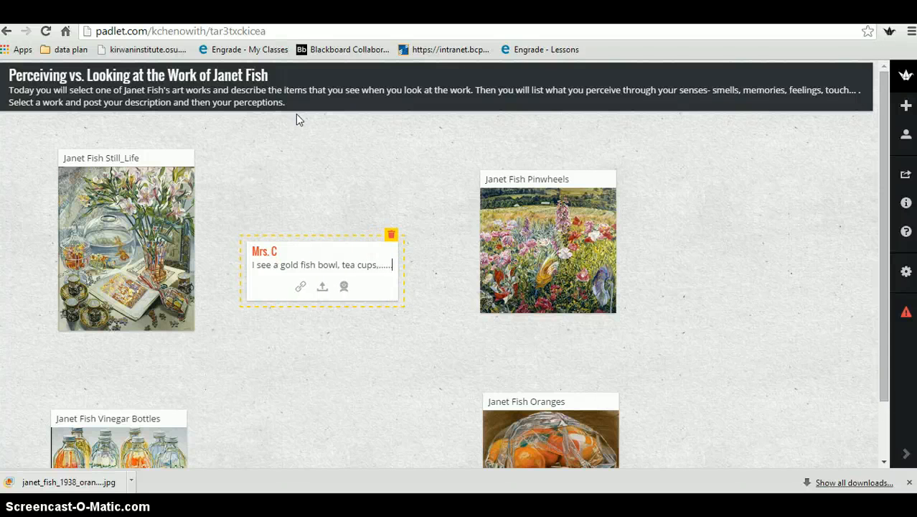
key(Return)
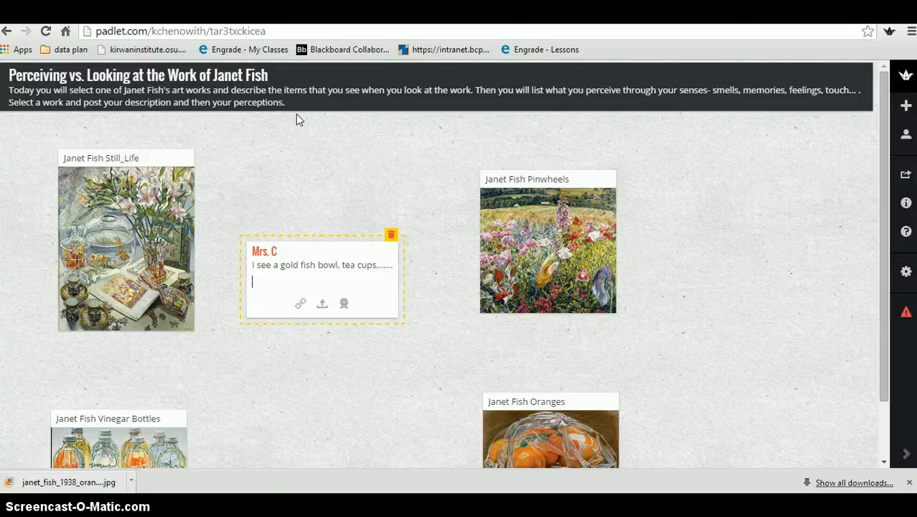
- Add the line "I feel nostalgic because I used to have a pet goldfish when I was very young." to the post
text(I feel nostall)
key(BackSpace)
key(BackSpace)
text(lgic becau)
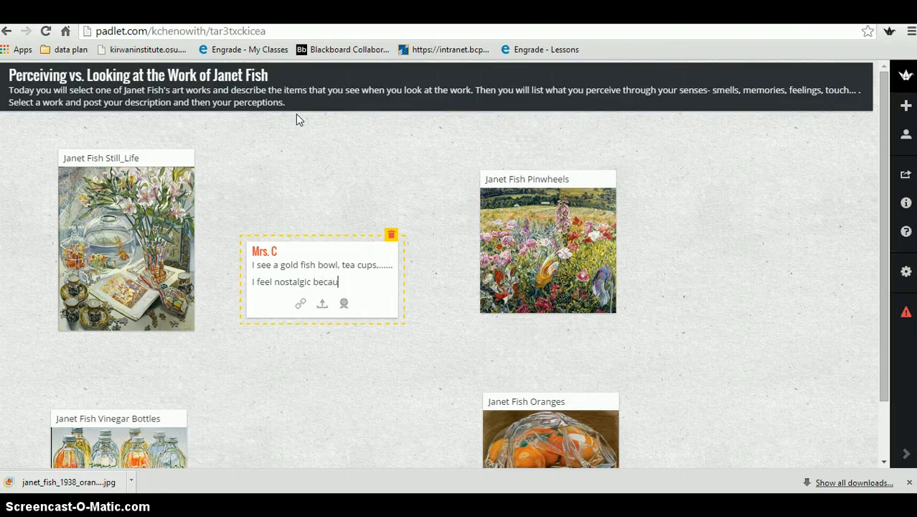
text(se I used to have)
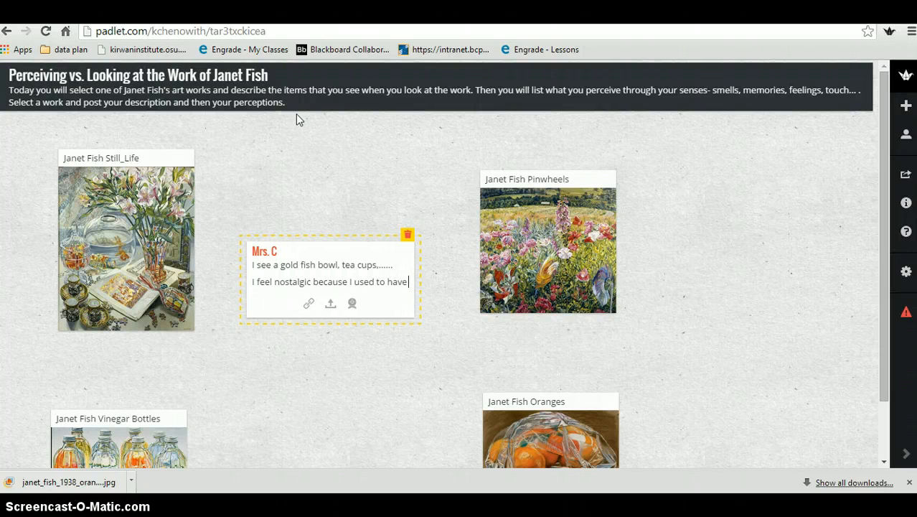
text( a pet)
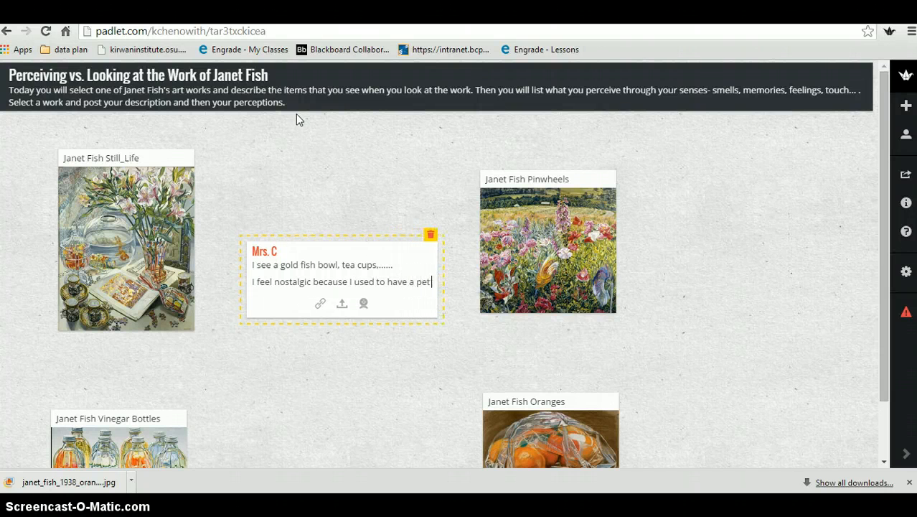
text( goldfis)
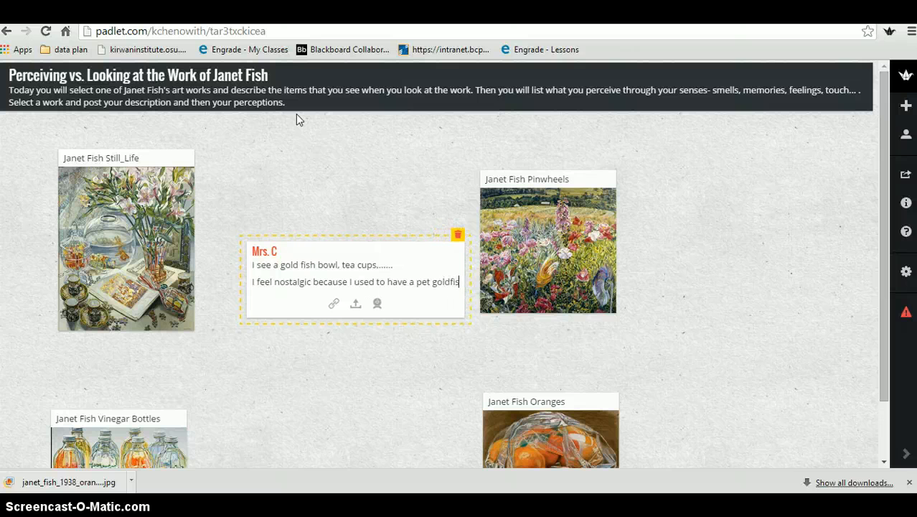
text(h when)
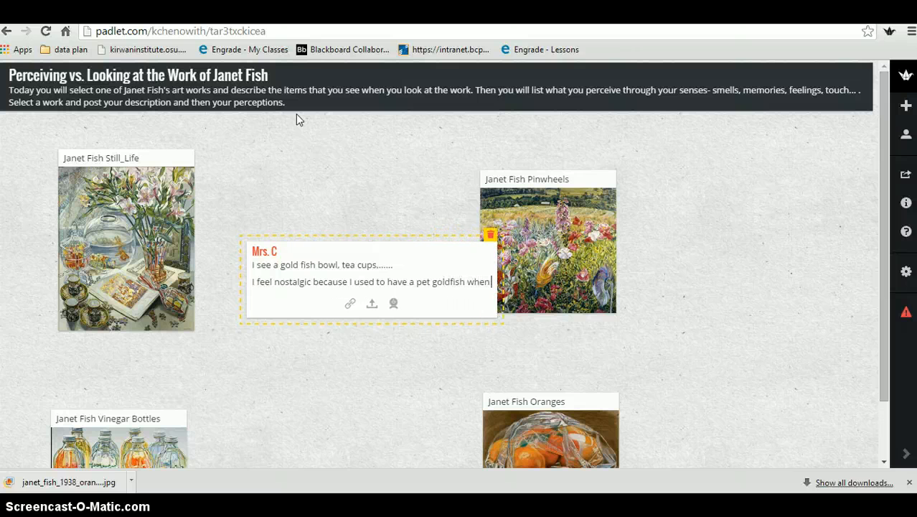
text( I wa)
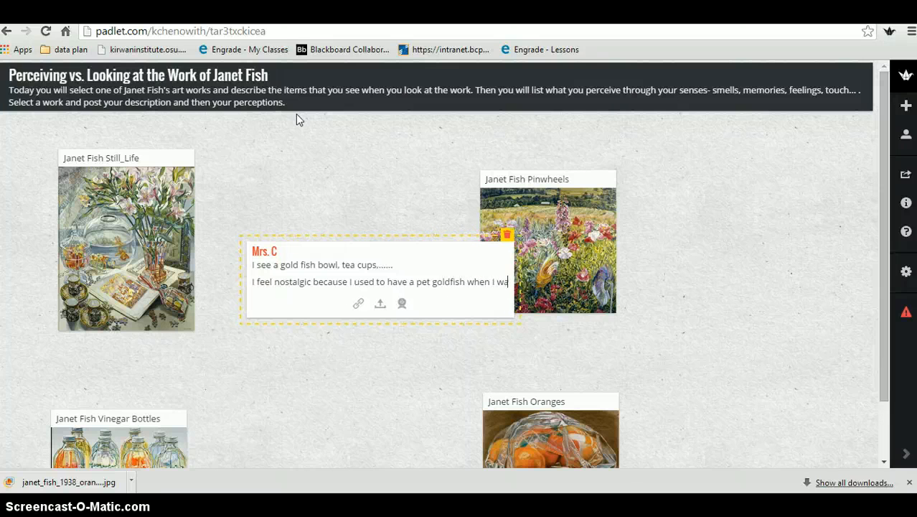
text(s very you)
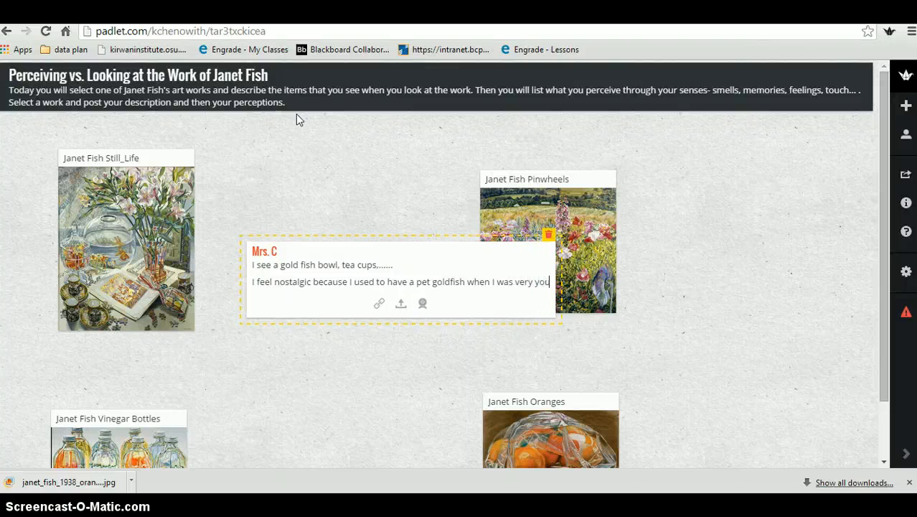
text(ng.)
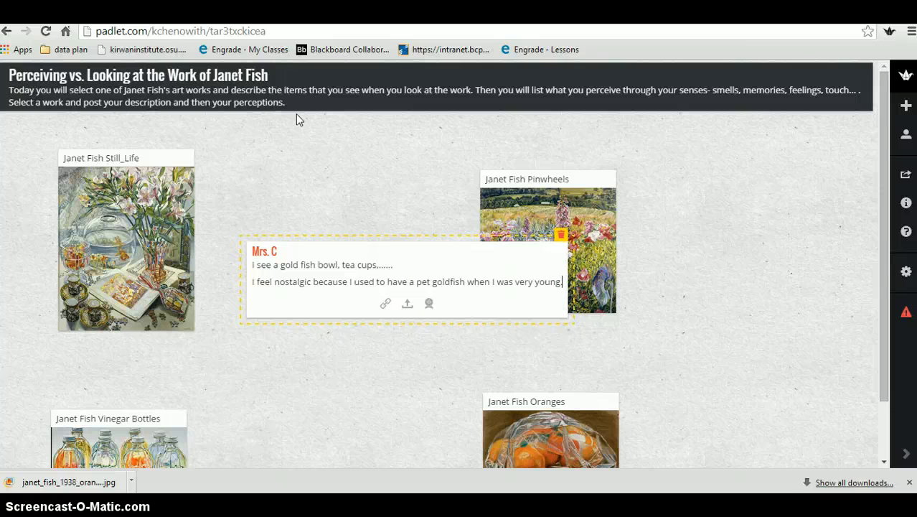
key(Return)
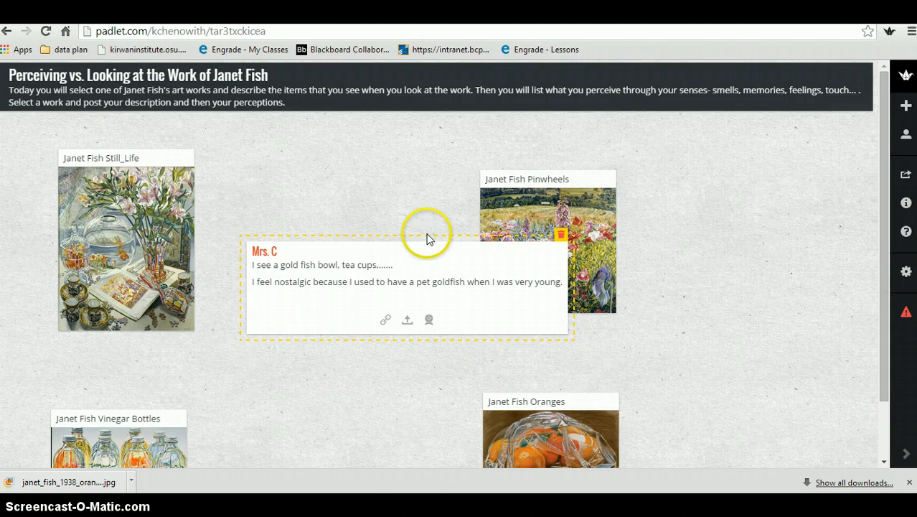
- Finish editing the new post and move it directly beneath the Janet Fish Still_Life artwork
drag(427, 234, 403, 249)
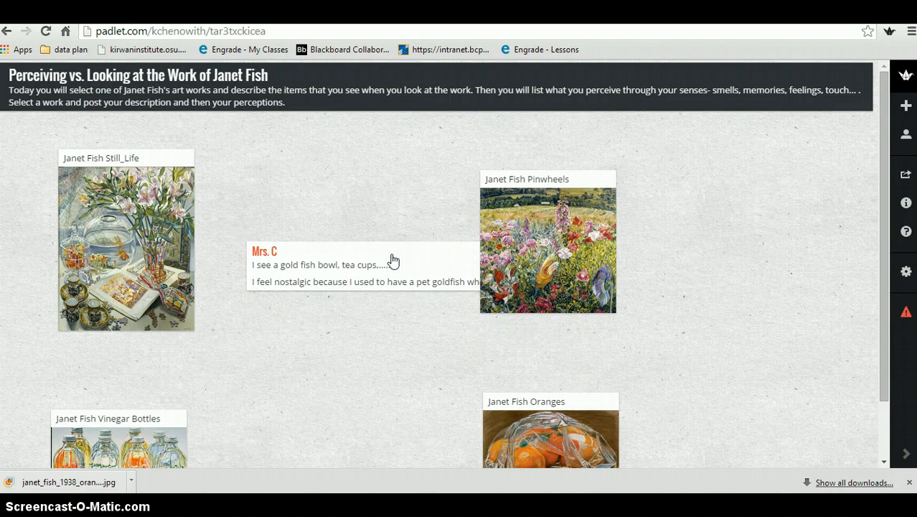
drag(344, 254, 206, 354)
click(338, 297)
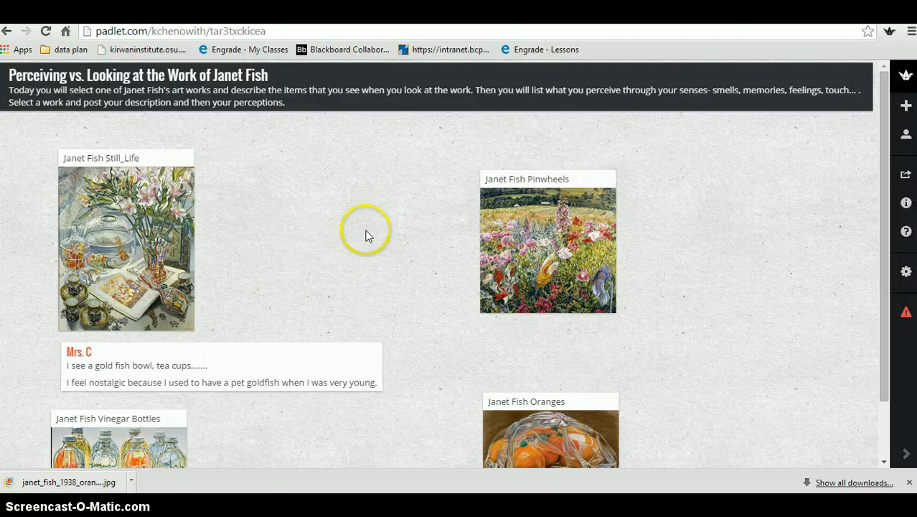
- Move the Janet Fish Pinwheels and Oranges posts farther right on the wall to free space in the middle
drag(540, 251, 695, 235)
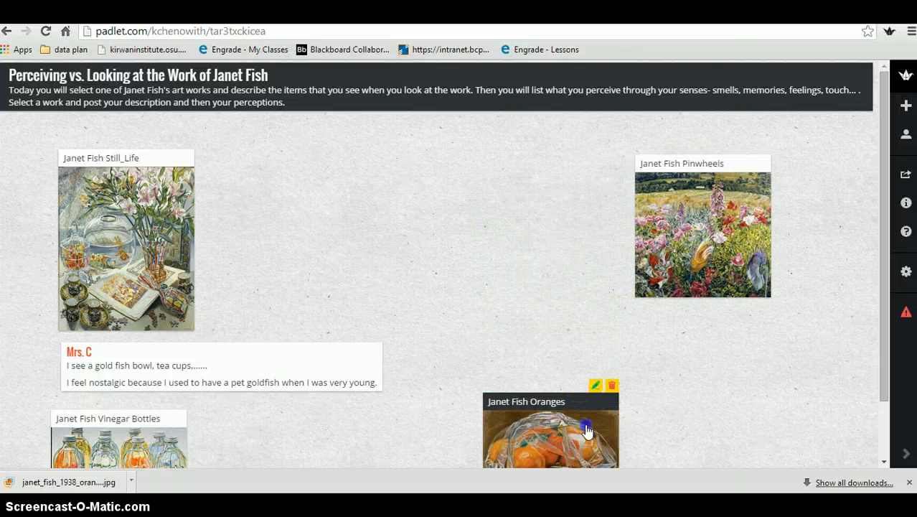
drag(586, 428, 748, 379)
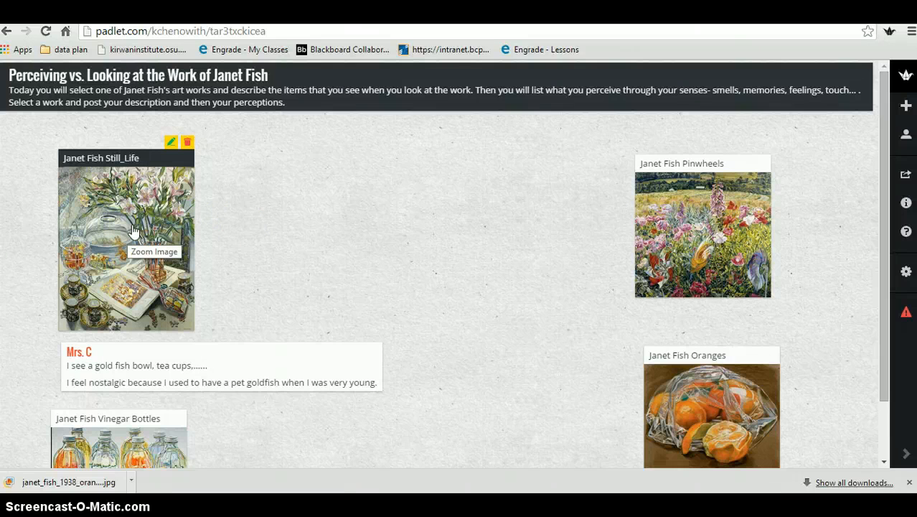
click(157, 163)
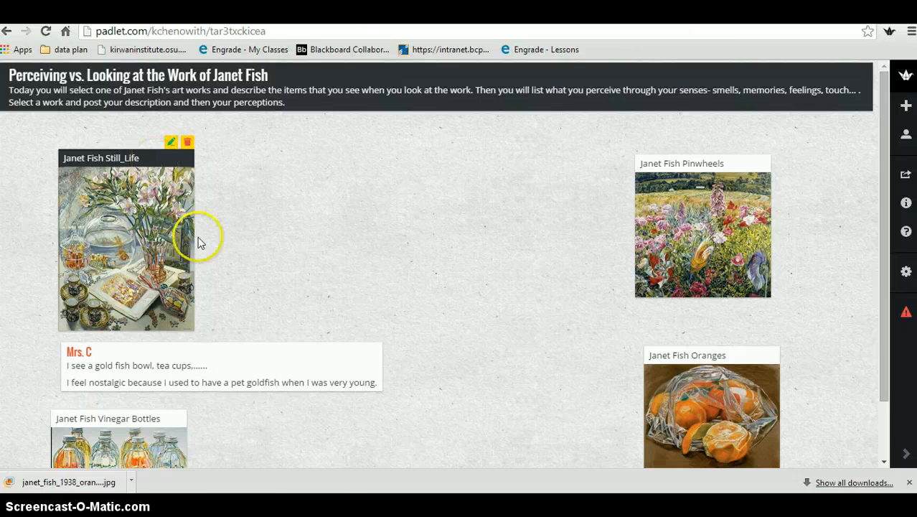
- Reopen the goldfish post beneath the Still_Life artwork for editing and examine its link, upload and webcam attachment options
click(247, 357)
click(260, 339)
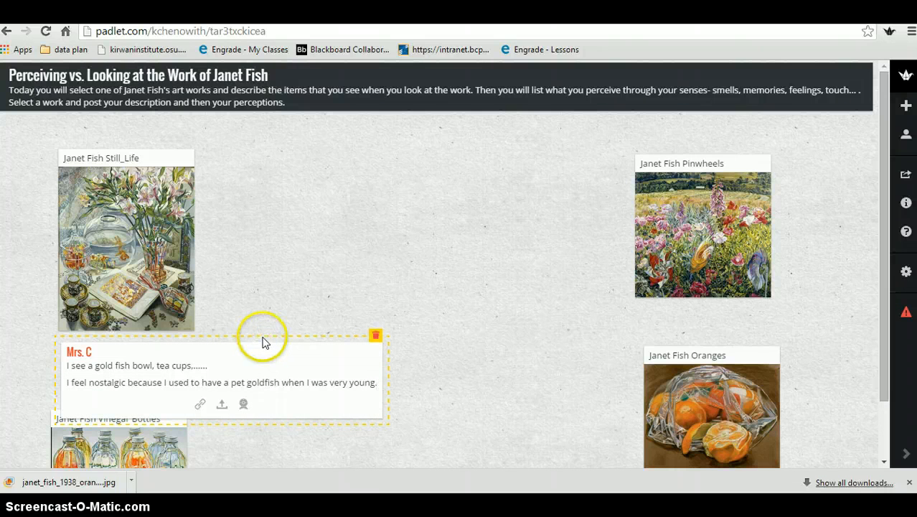
text(.)
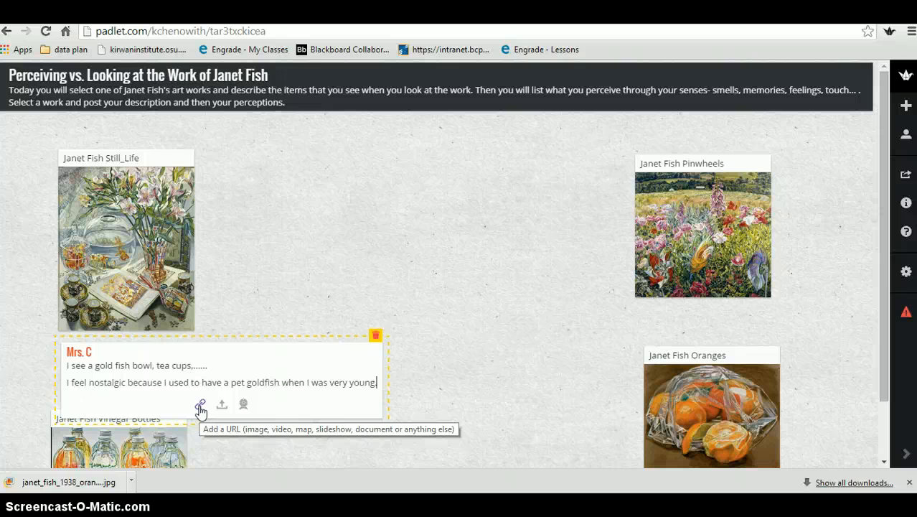
text(.)
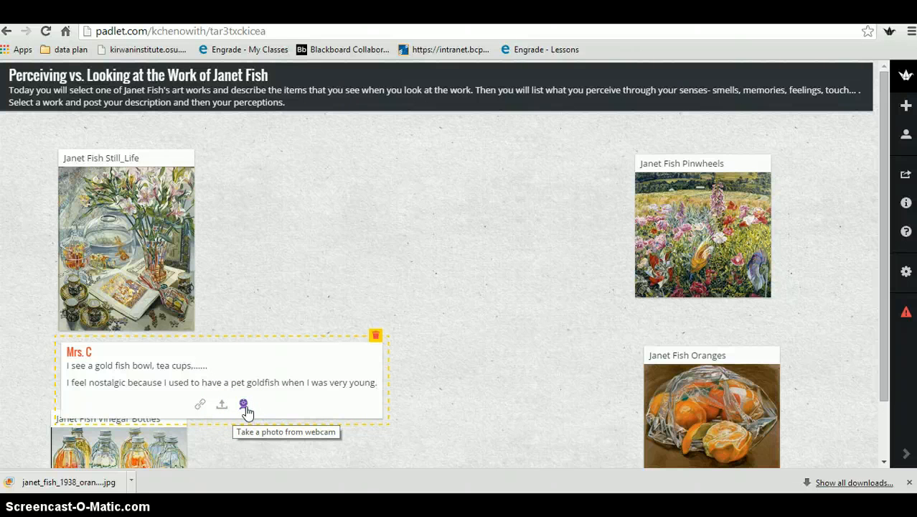
click(244, 405)
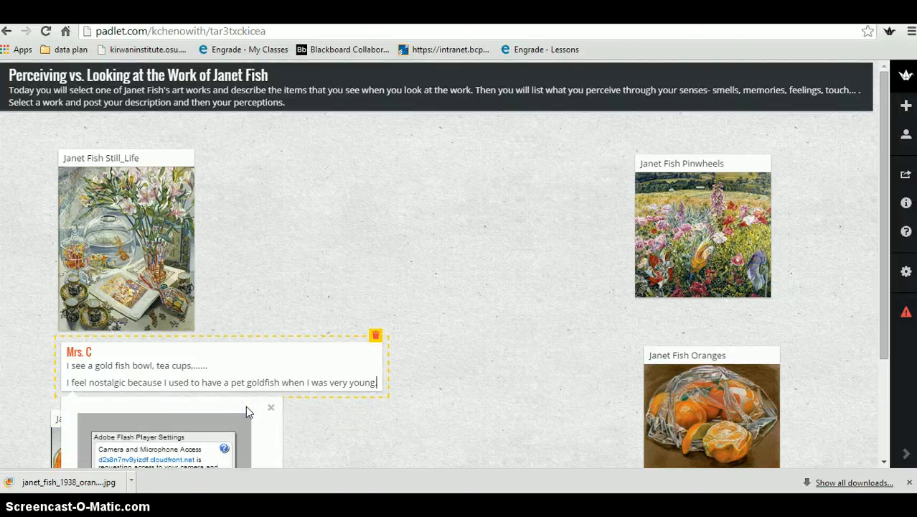
click(424, 402)
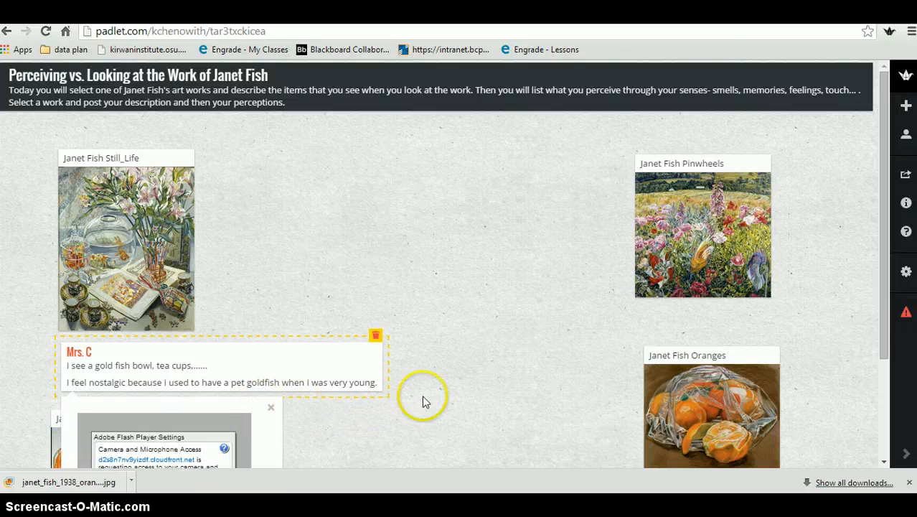
click(271, 409)
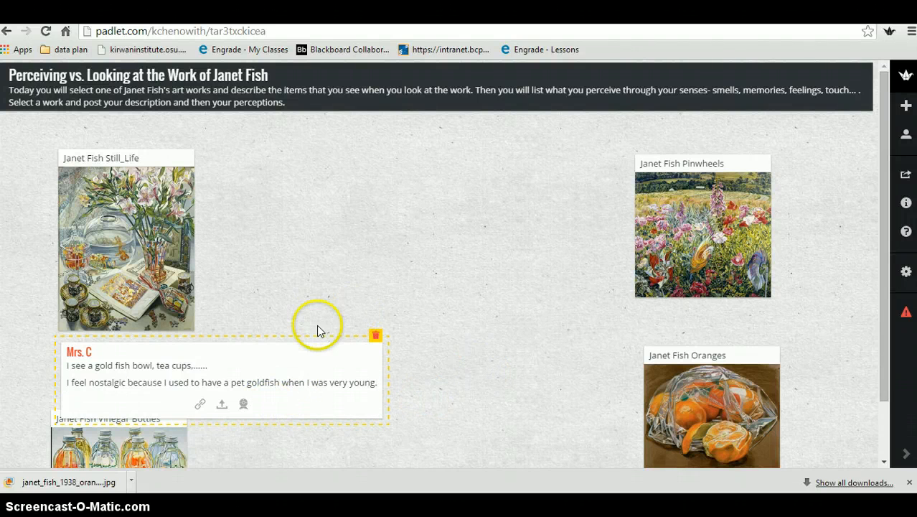